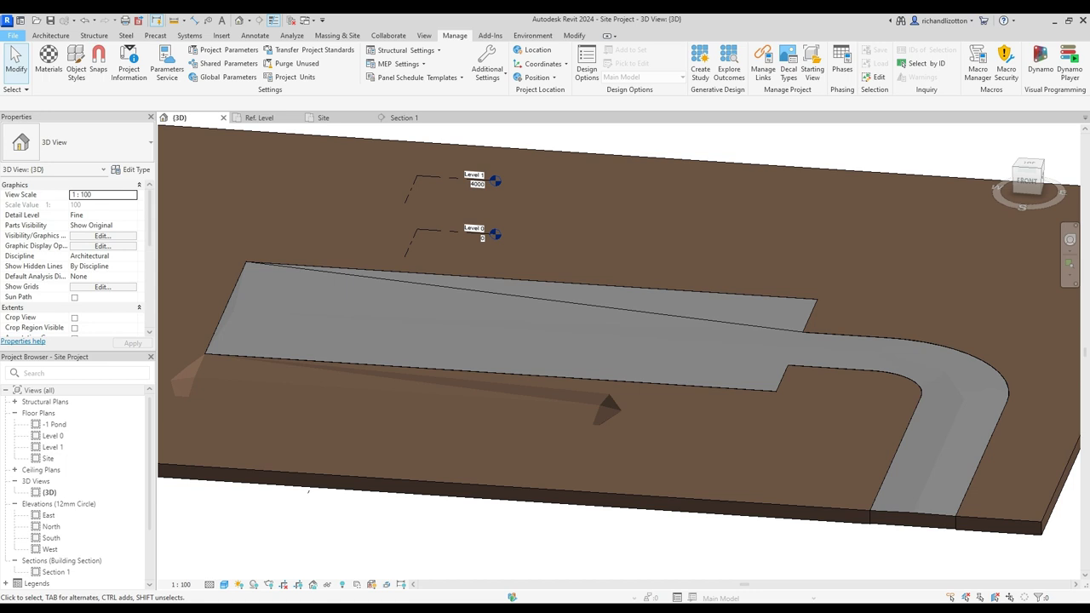
# Look through the new family templates as far as the Metric Profile-Rail template.
pyautogui.click(13, 35)
pyautogui.click(132, 120)
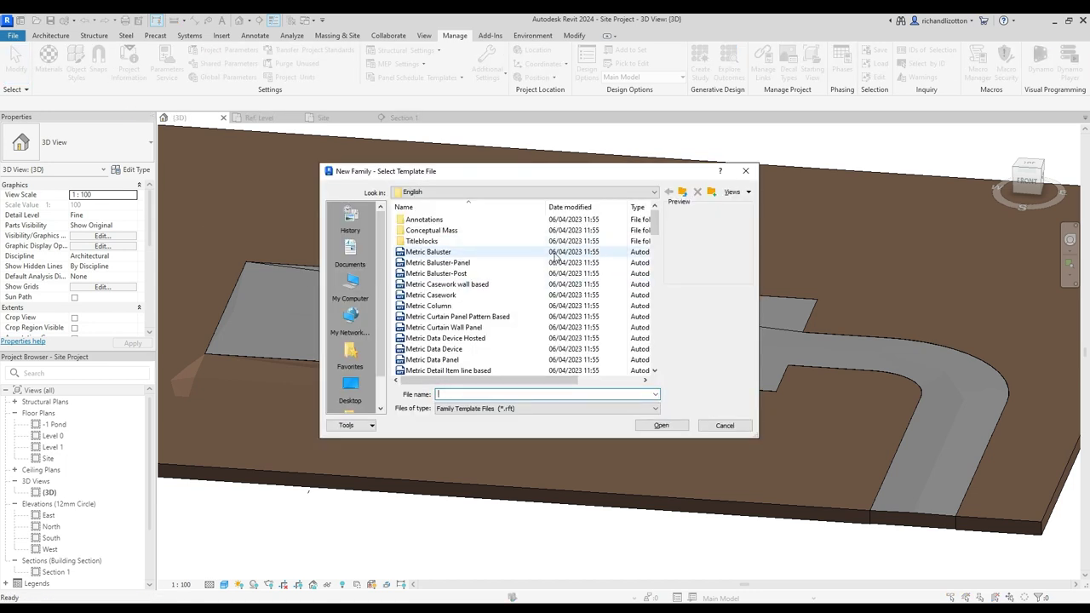
pyautogui.moveTo(654, 230); pyautogui.dragTo(653, 315)
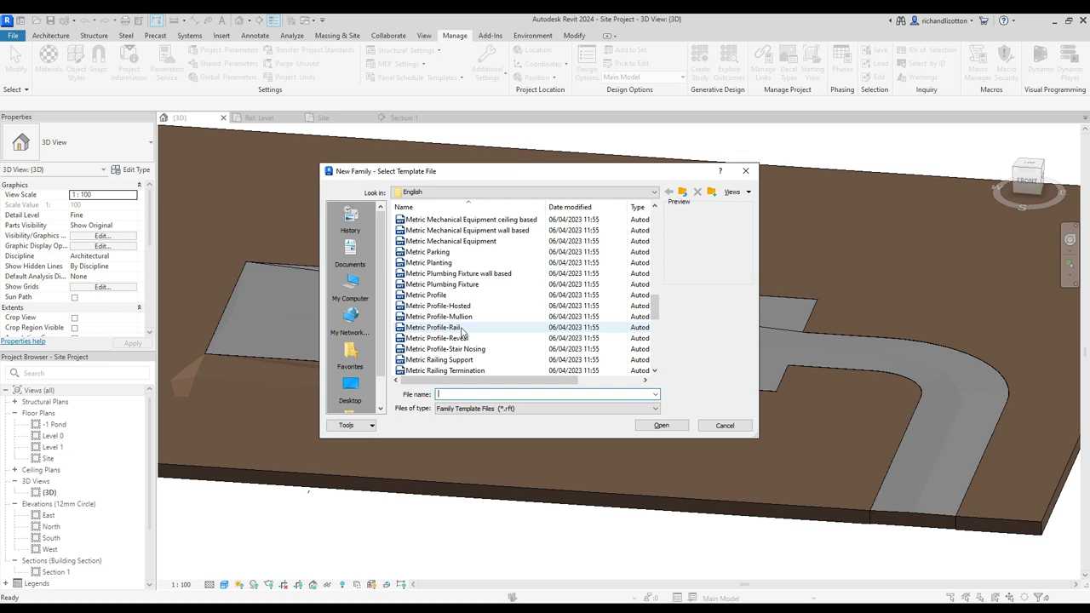
pyautogui.click(723, 425)
# Check the line lengths of the curb profile in its family view and load the profile into the site project.
pyautogui.click(259, 117)
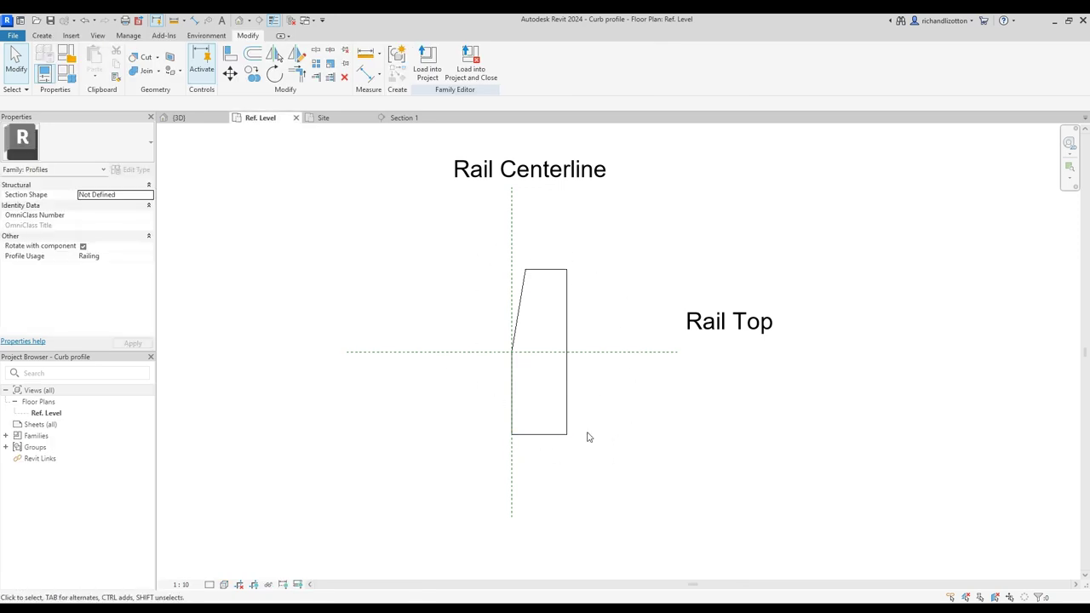
pyautogui.scroll(1, 587, 438)
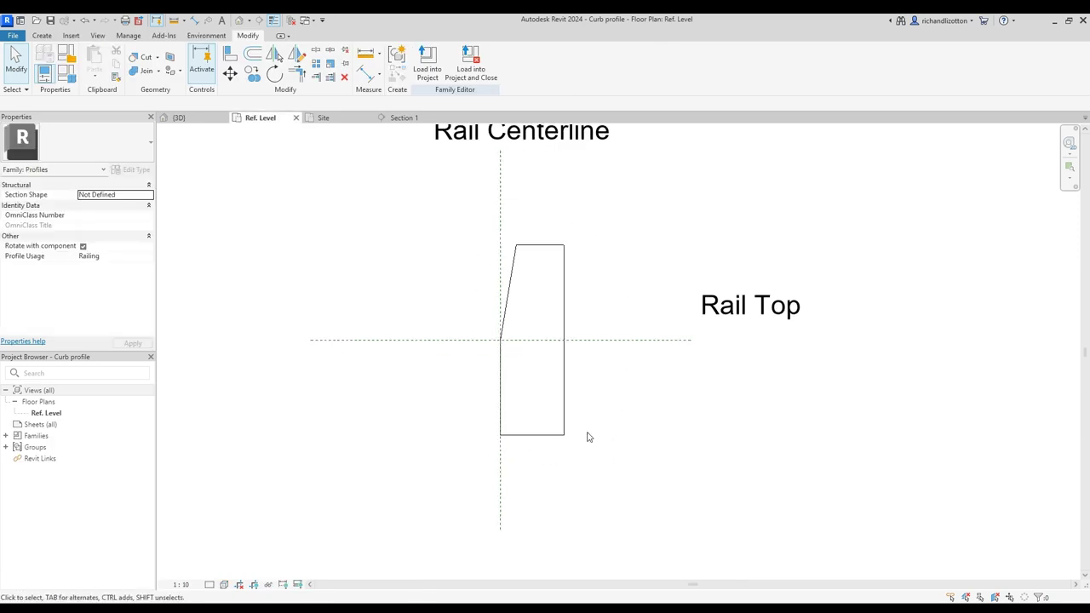
pyautogui.click(562, 254)
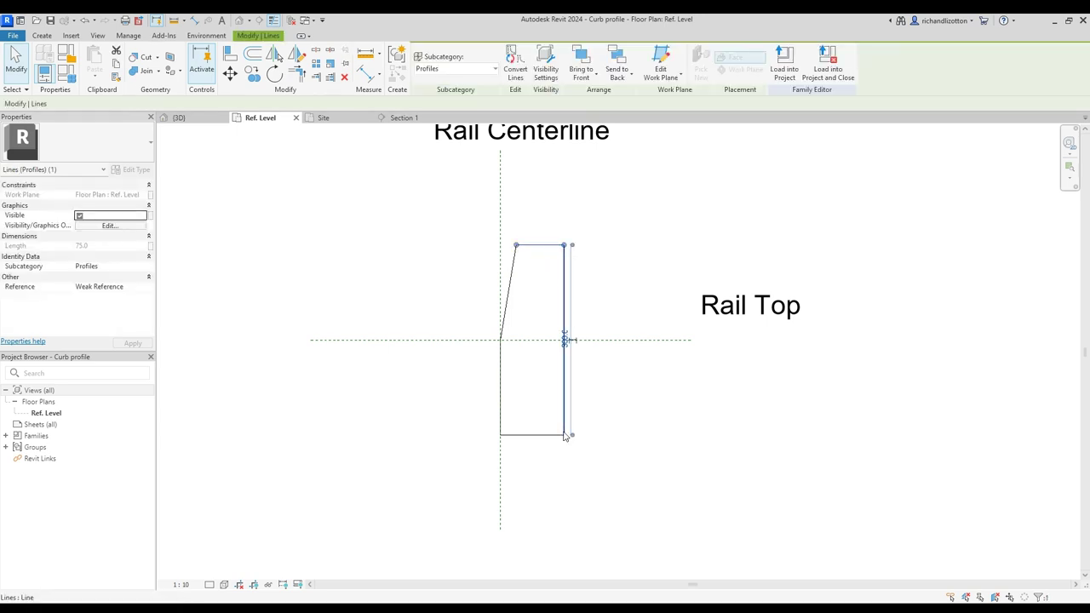
pyautogui.click(502, 381)
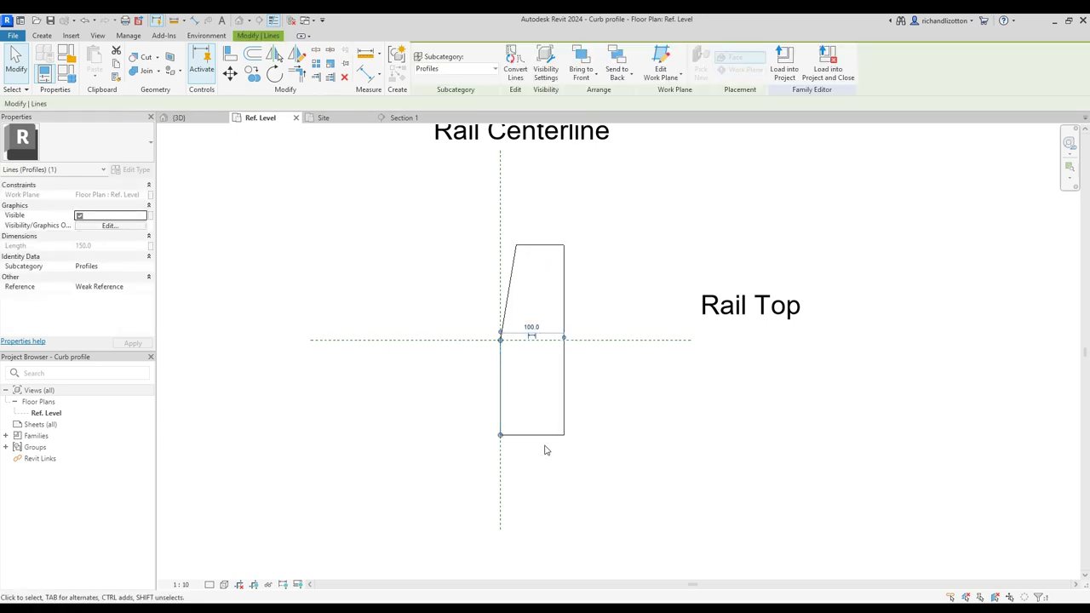
pyautogui.press('Escape')
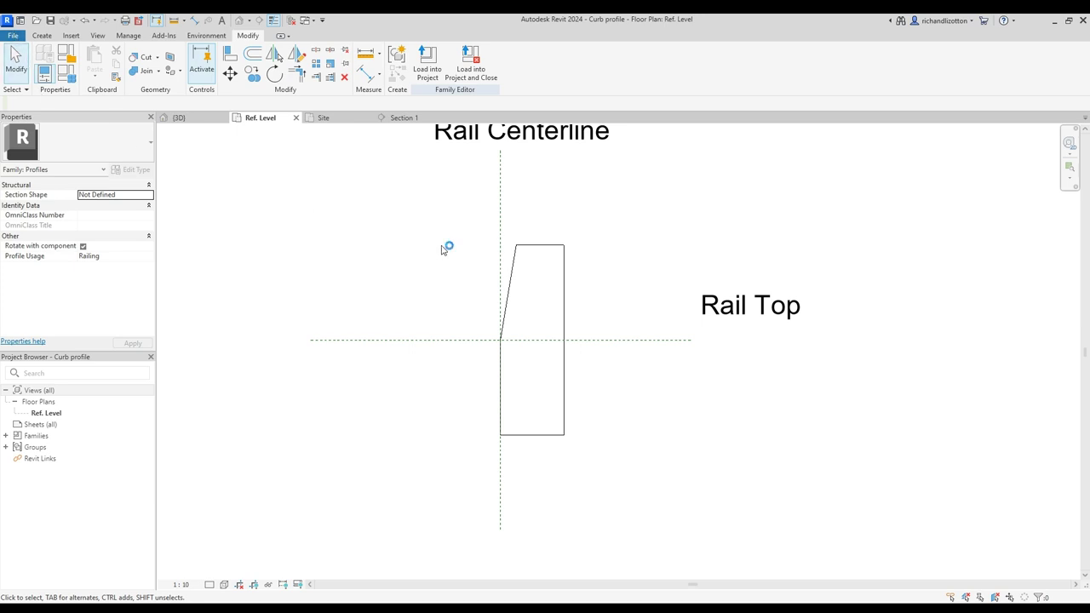
pyautogui.click(430, 68)
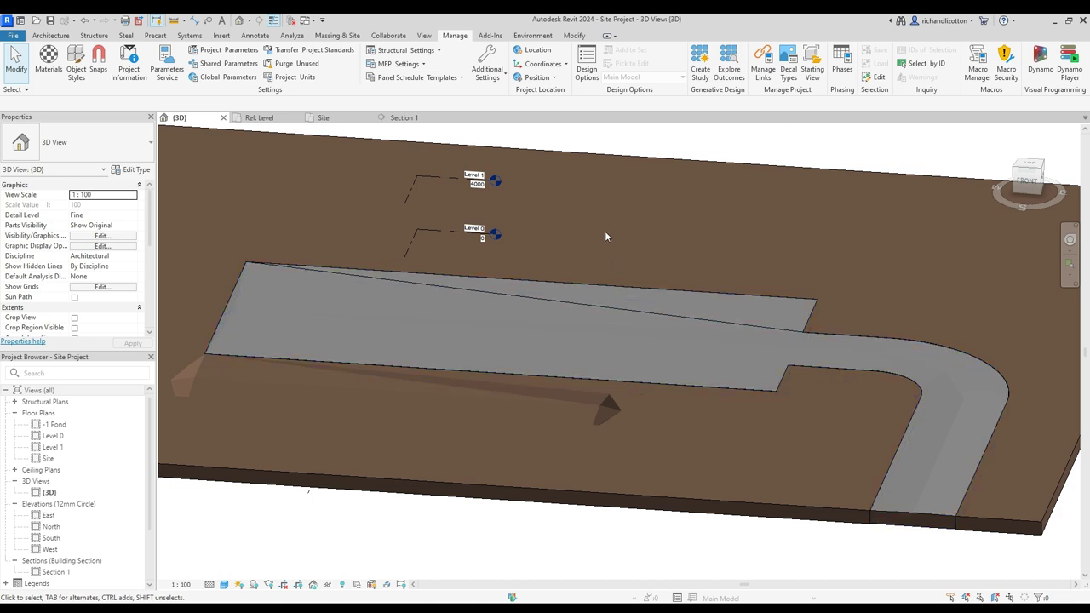
# Start a railing path in the 3D view and review the type properties of the 1100mm railing.
pyautogui.click(51, 35)
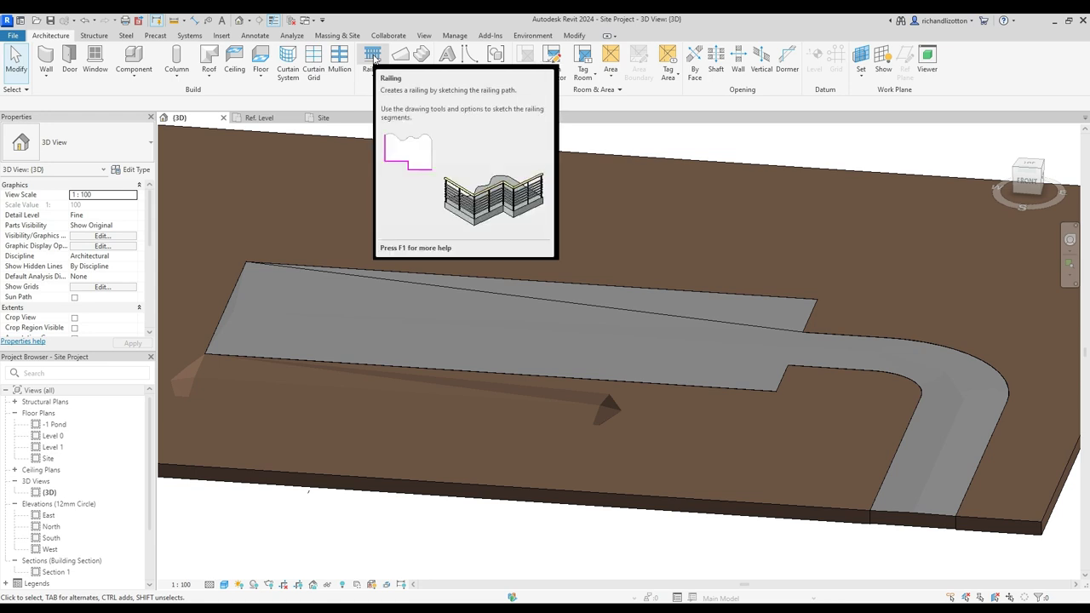
pyautogui.click(374, 58)
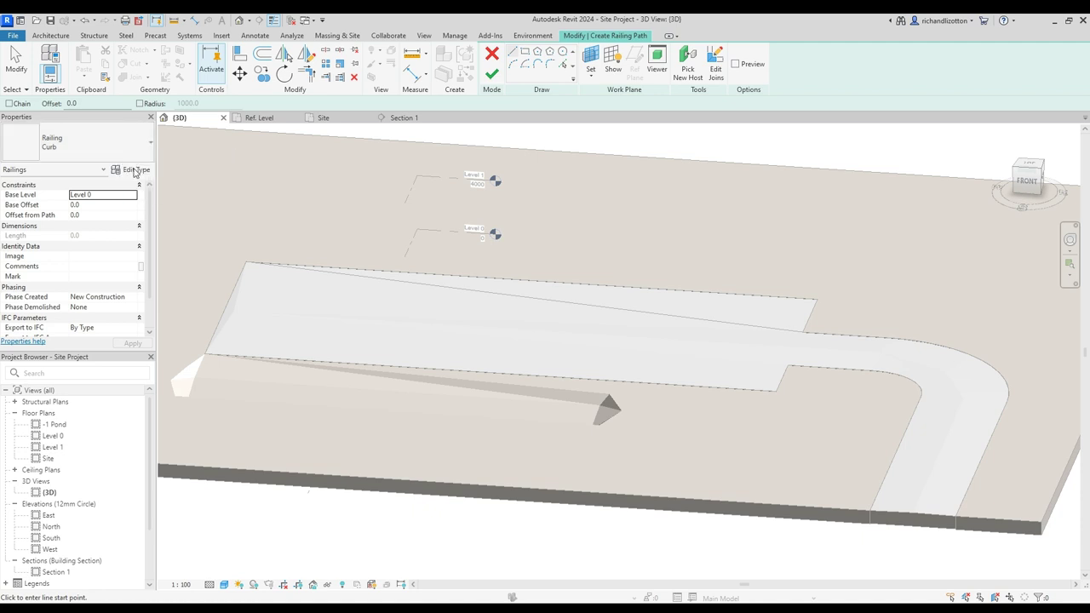
pyautogui.click(151, 146)
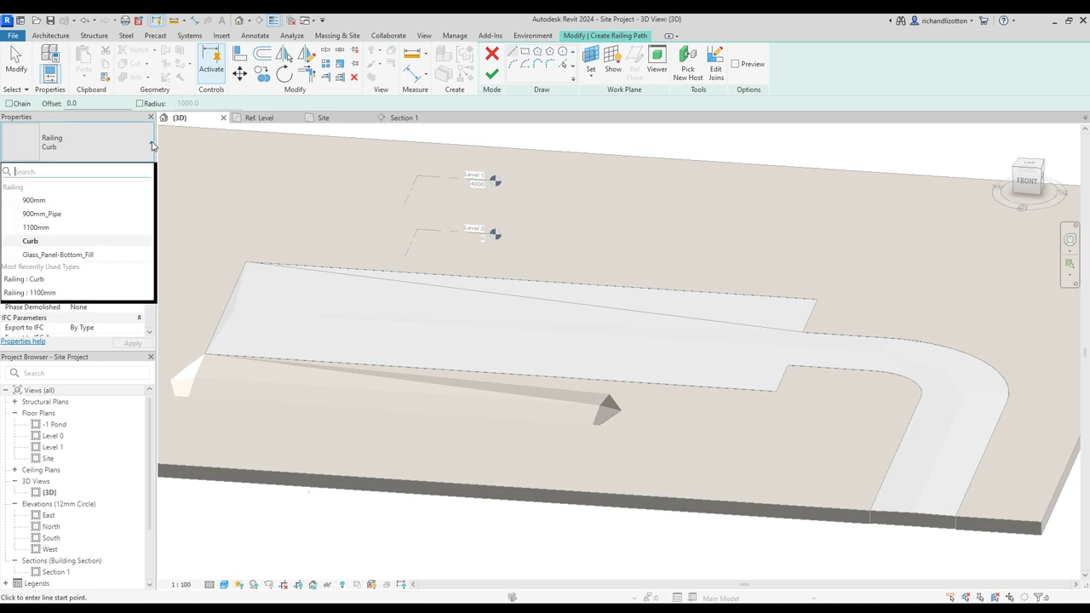
pyautogui.click(65, 228)
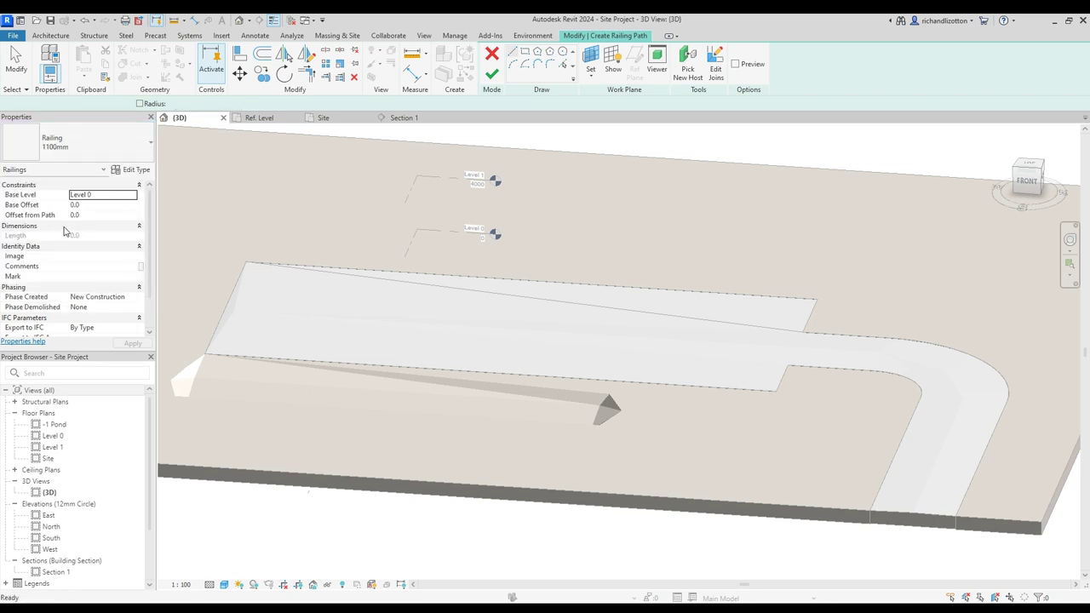
pyautogui.click(132, 170)
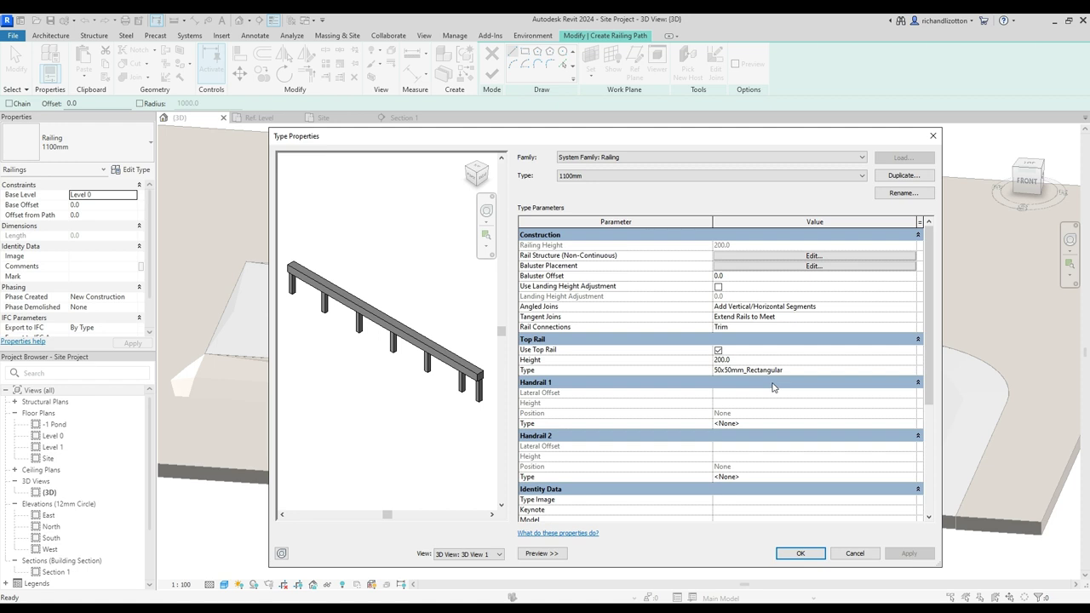
pyautogui.click(860, 553)
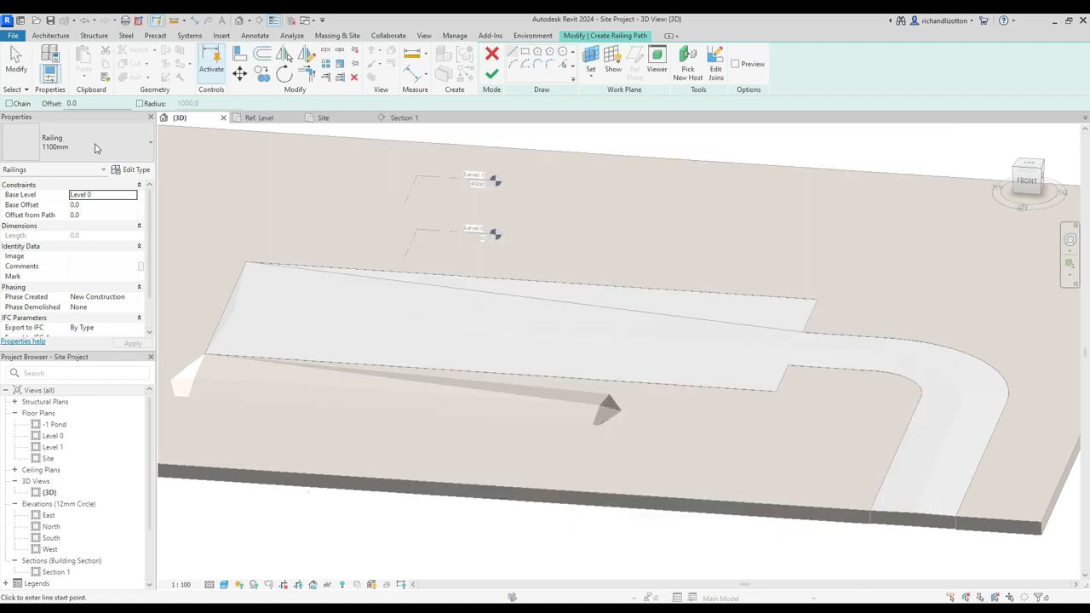
# Set the railing type to Curb and examine its shape in the type properties preview.
pyautogui.click(140, 154)
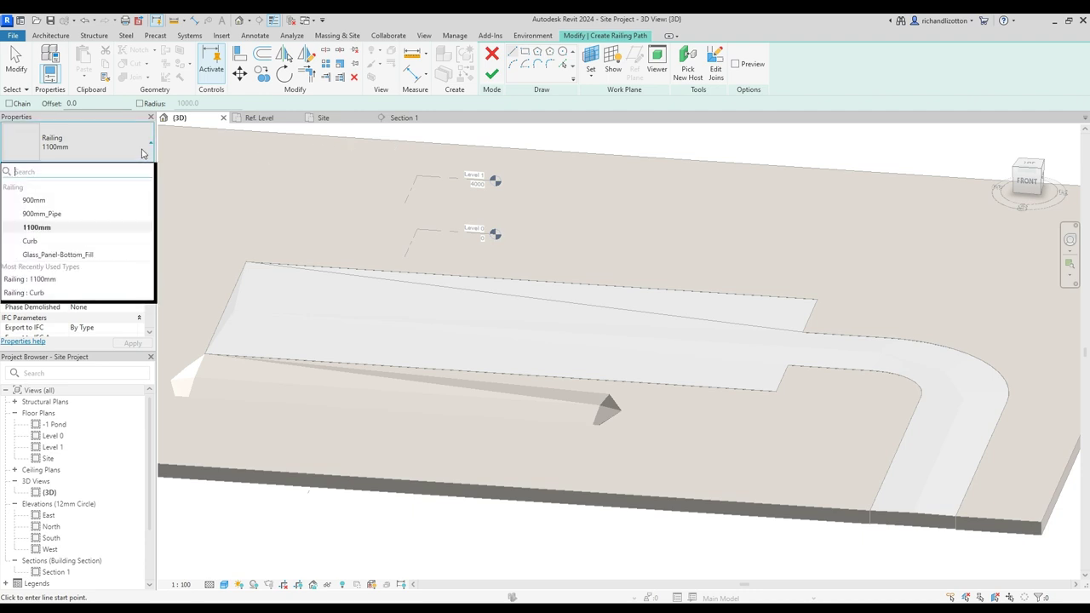
pyautogui.click(30, 241)
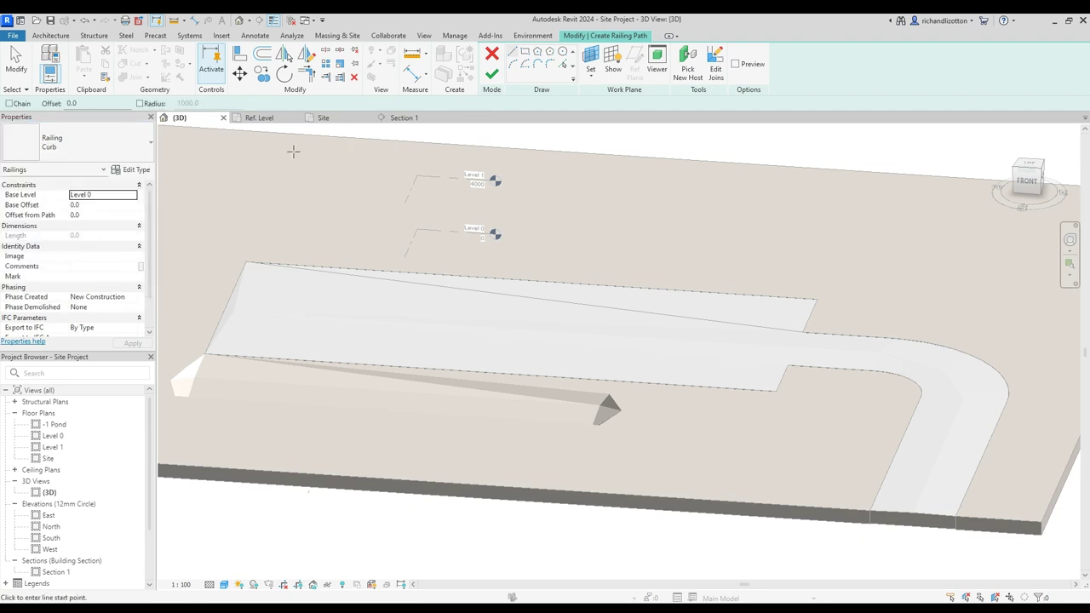
pyautogui.click(132, 170)
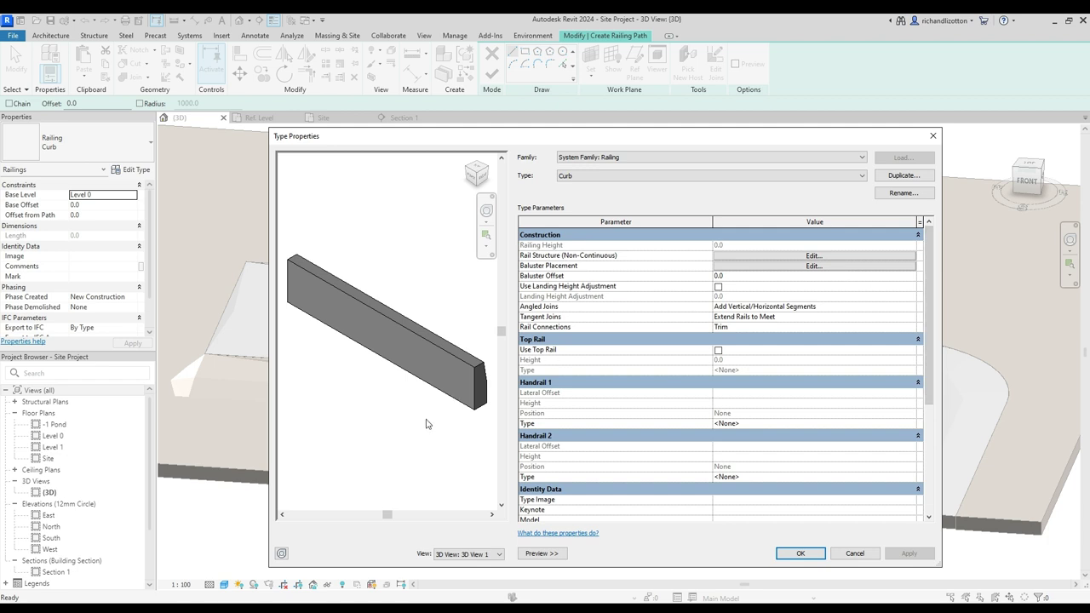
pyautogui.keyDown('shift'); pyautogui.moveTo(460, 407); pyautogui.dragTo(361, 375, button='middle'); pyautogui.keyUp('shift')
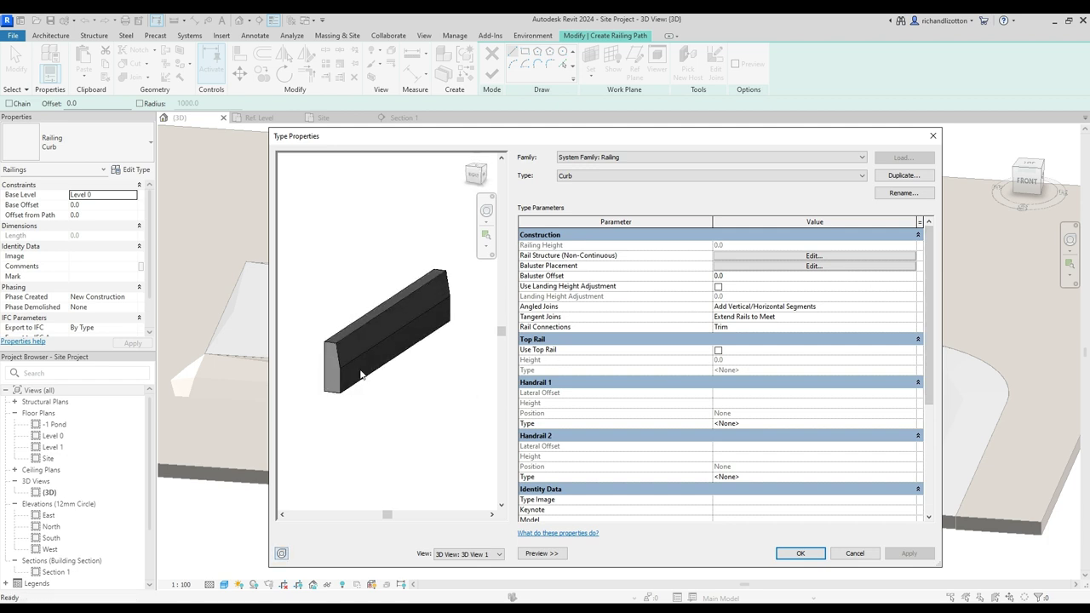
# Try adding a second rail to the Curb type's non-continuous rail structure.
pyautogui.click(818, 256)
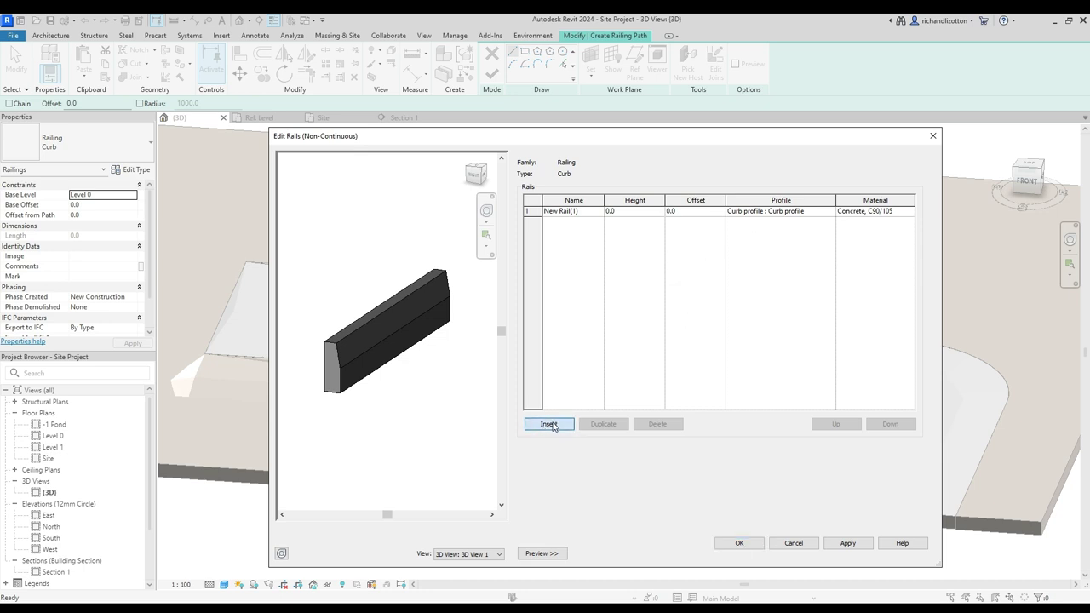
pyautogui.click(554, 423)
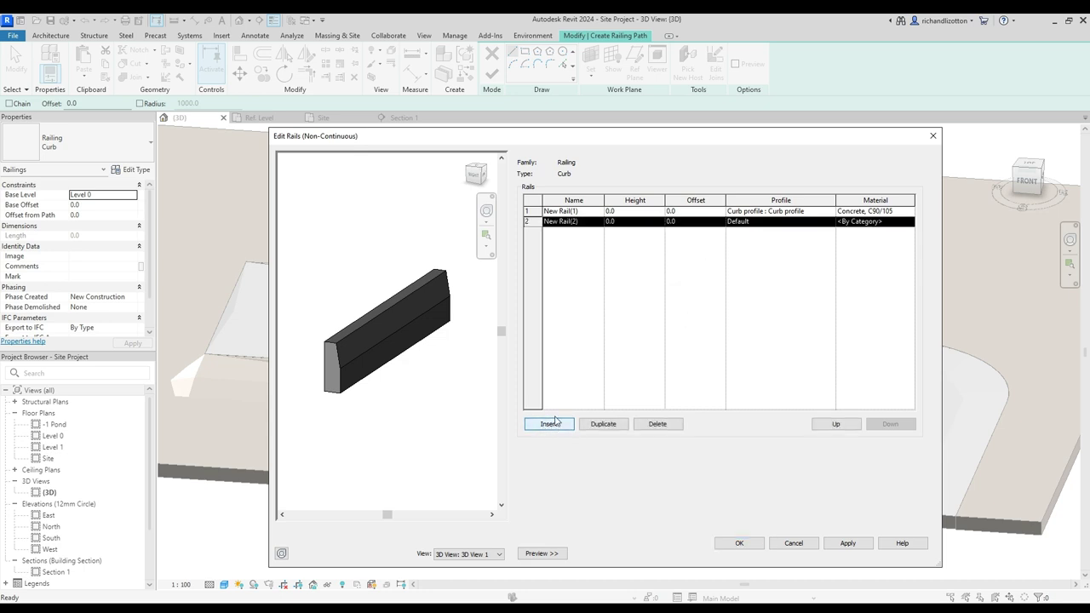
pyautogui.click(824, 225)
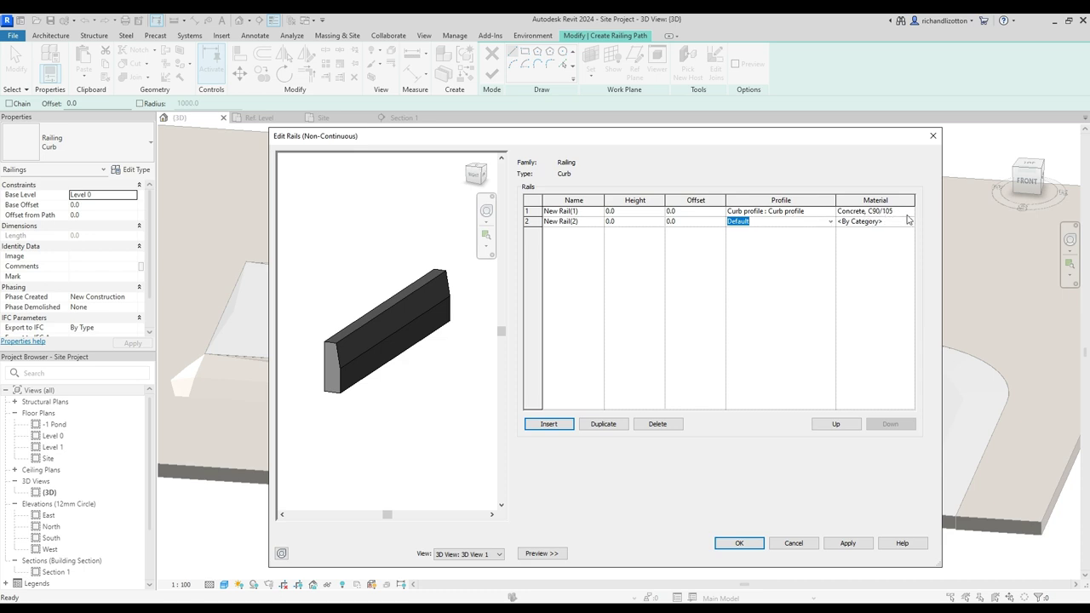
pyautogui.click(794, 543)
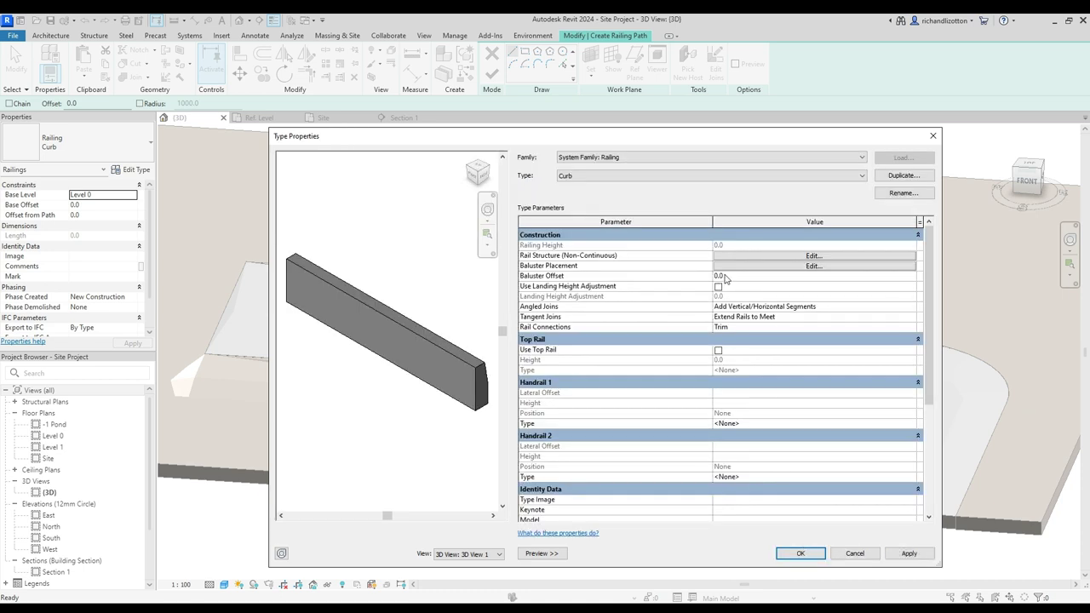
# Review the Curb type's baluster placement and its remaining type parameters.
pyautogui.click(766, 266)
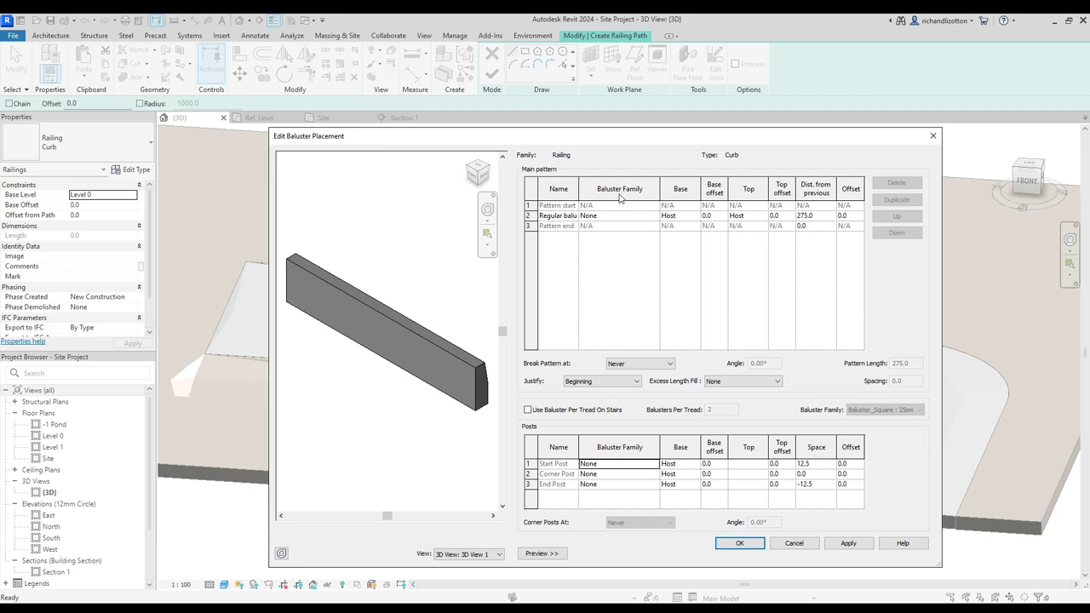
pyautogui.click(655, 218)
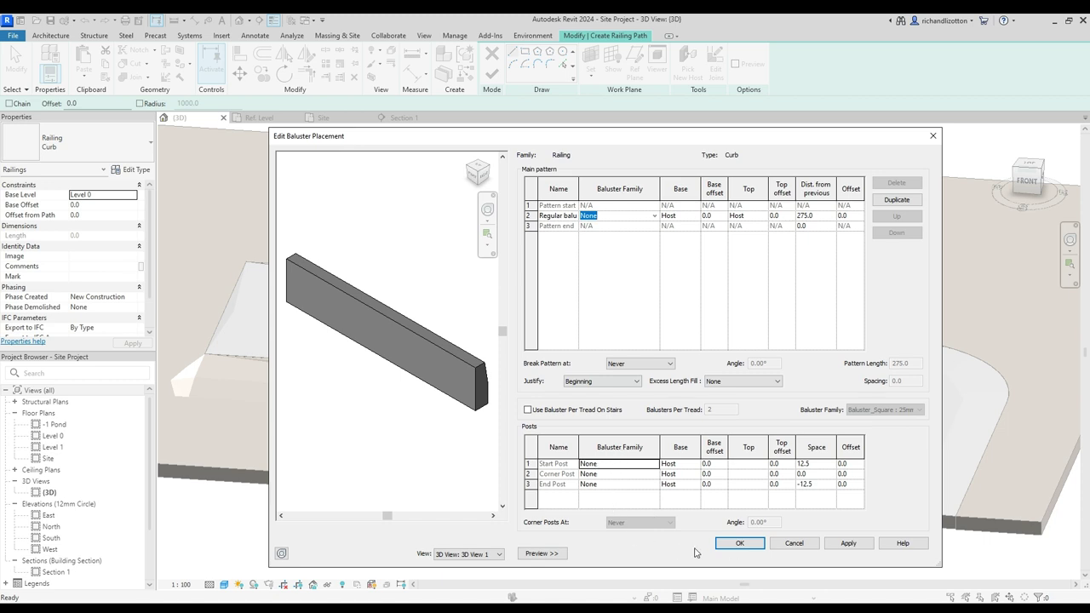
pyautogui.click(739, 544)
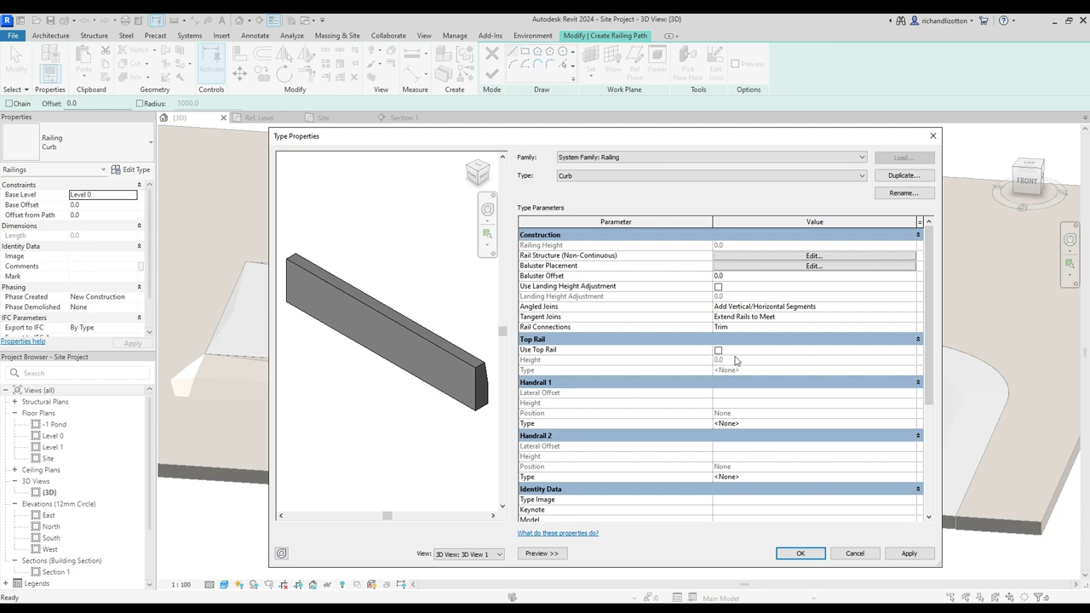
pyautogui.scroll(-5, 780, 405)
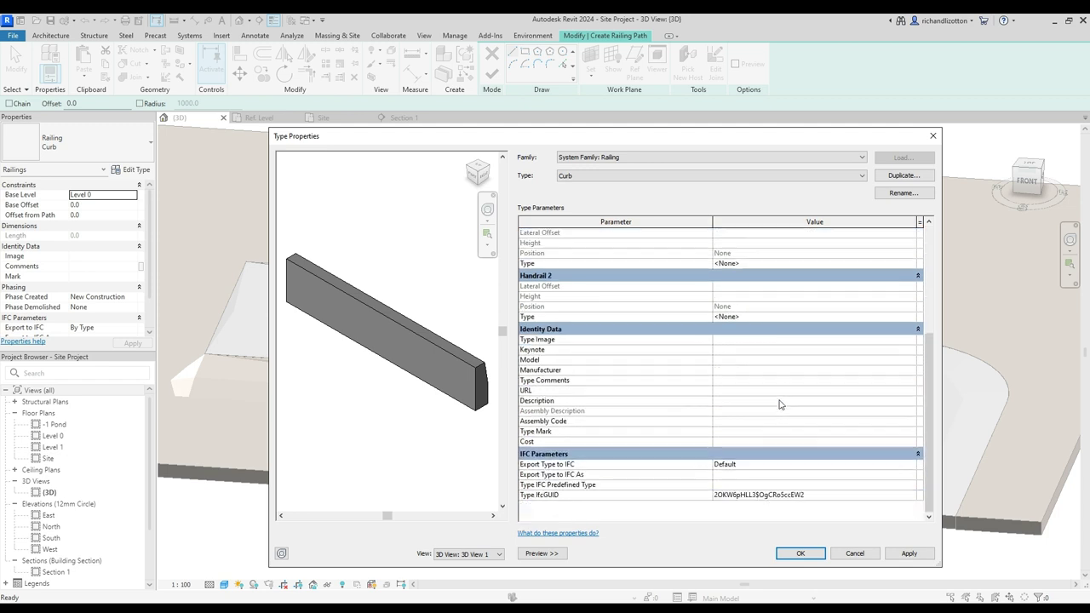
pyautogui.scroll(5, 780, 404)
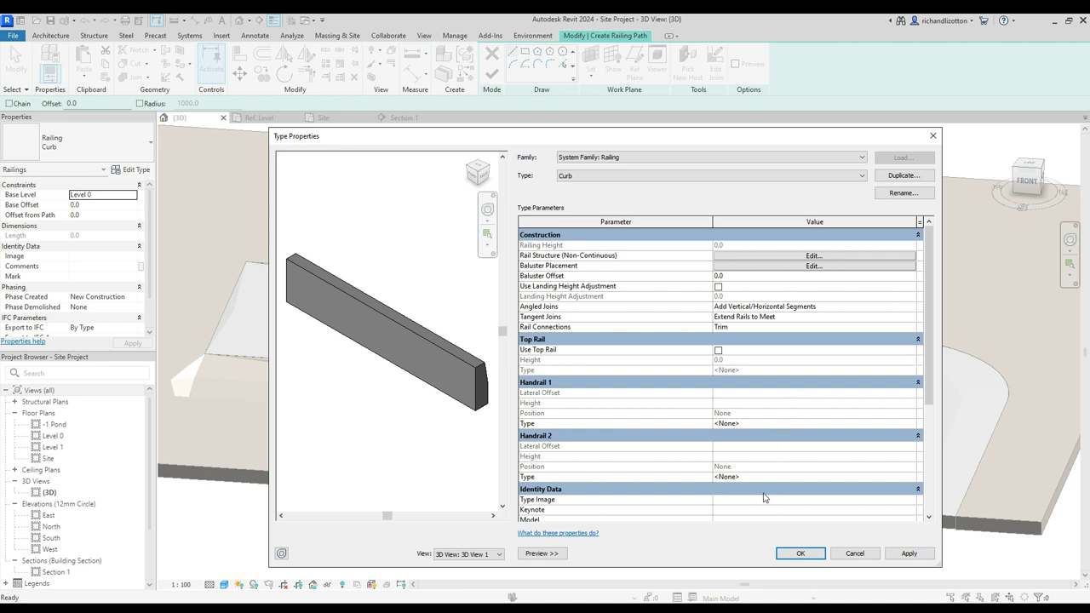
pyautogui.click(800, 554)
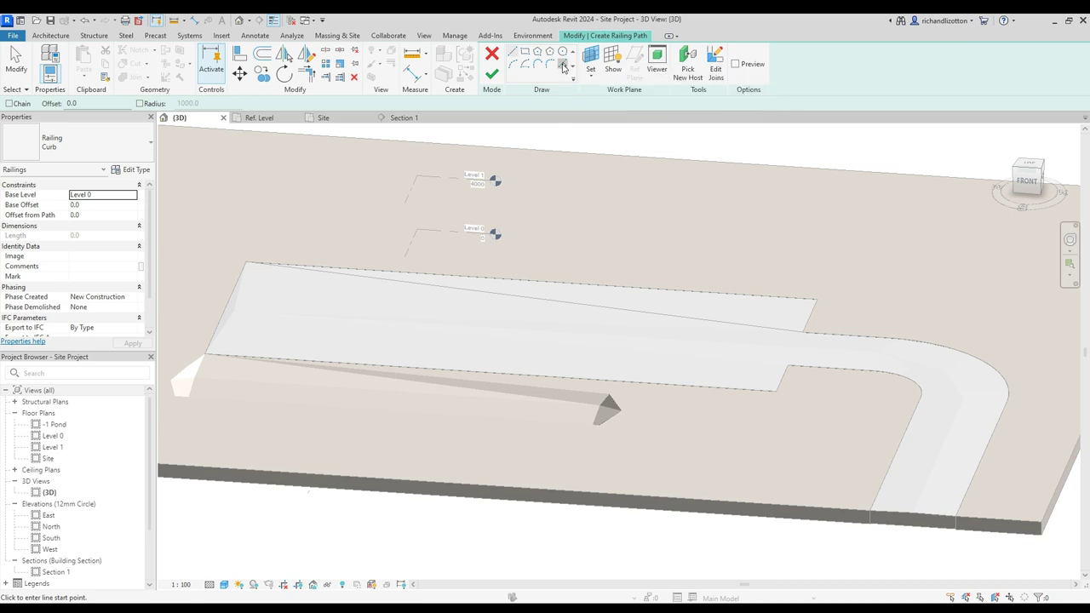
# Pick the parking area's two long edges, its closed end and the short front return as the railing path.
pyautogui.click(563, 67)
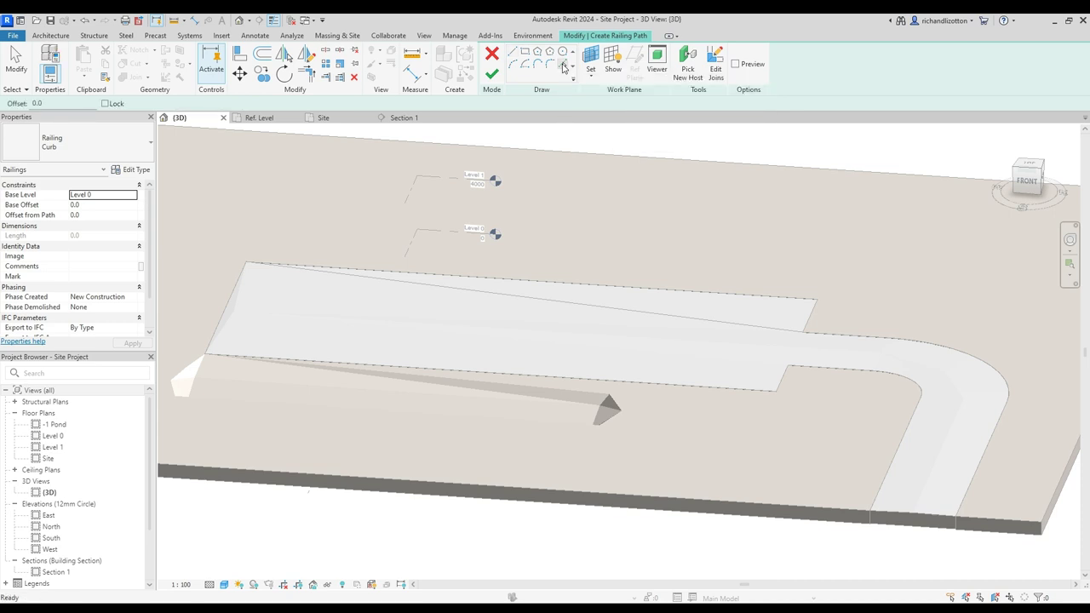
pyautogui.click(656, 291)
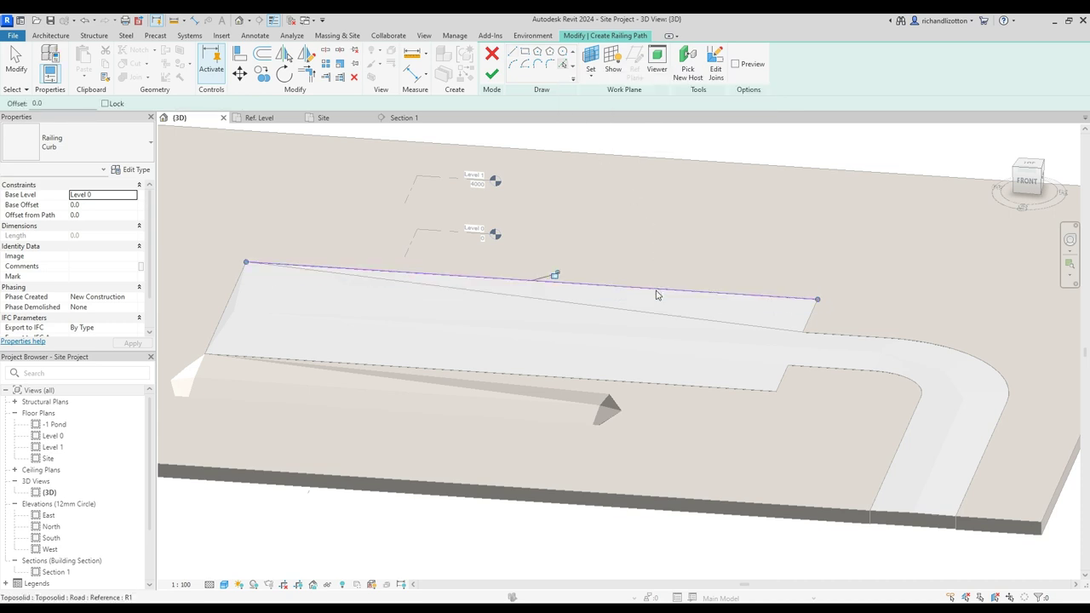
pyautogui.click(229, 303)
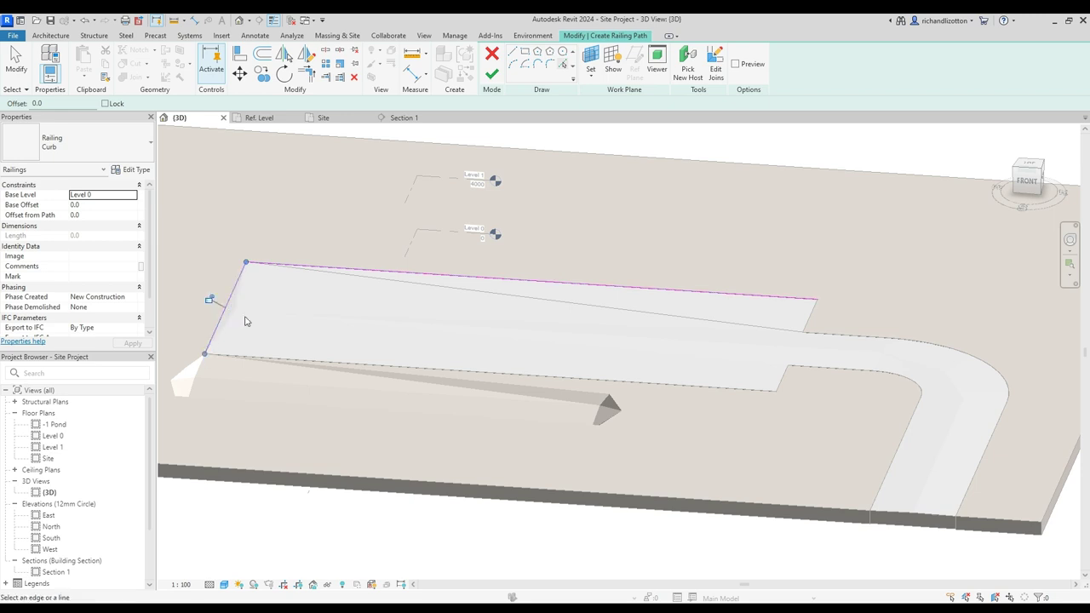
pyautogui.click(333, 375)
pyautogui.click(784, 382)
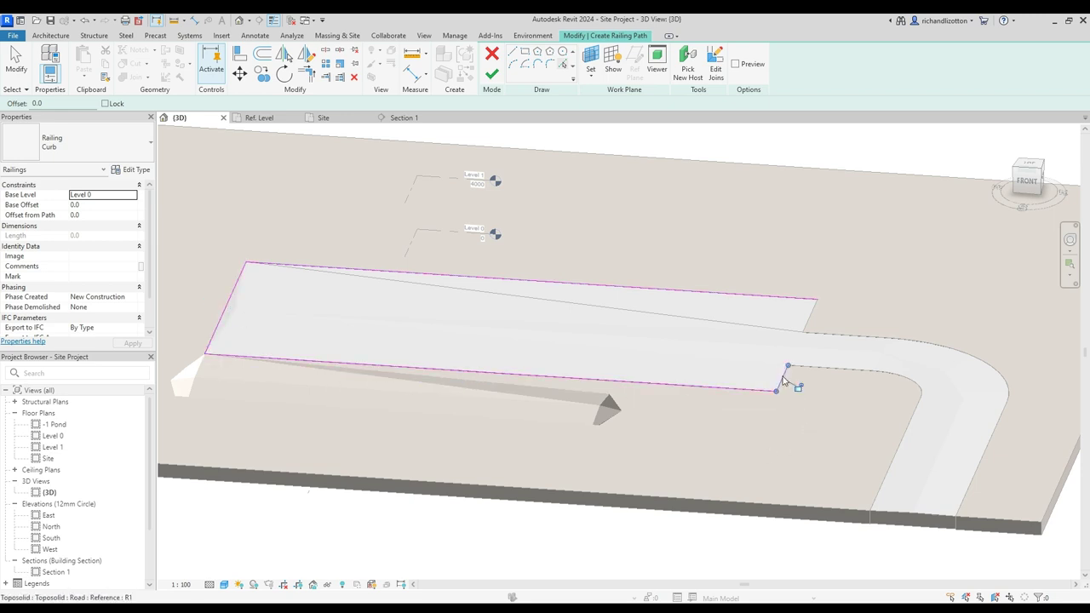
# Add both sides of the curved access road and the remaining short parking edge to the path, and finish the curb railing.
pyautogui.click(804, 369)
pyautogui.click(891, 378)
pyautogui.click(894, 453)
pyautogui.click(984, 449)
pyautogui.click(1004, 382)
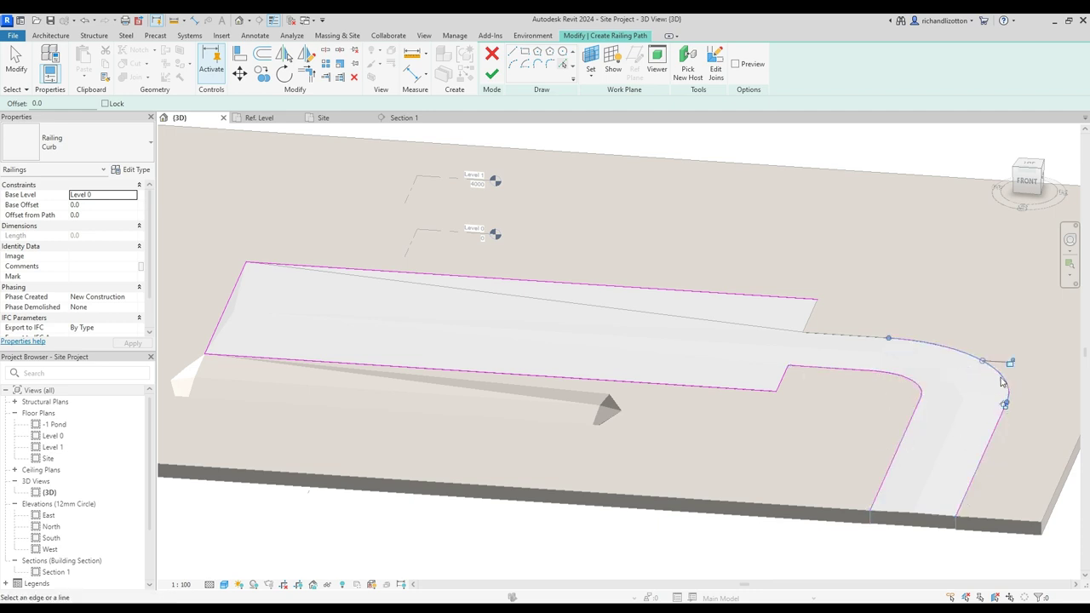
pyautogui.click(862, 338)
pyautogui.click(812, 314)
pyautogui.click(491, 77)
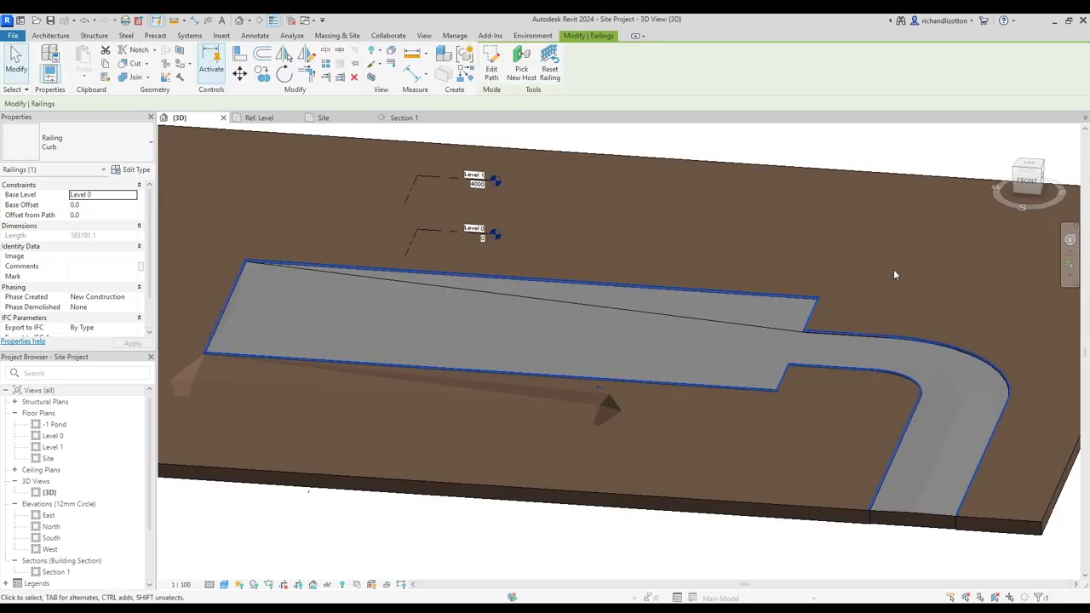
# Examine the curb in 3D around the parking area corners, the road bend and the site edge.
pyautogui.scroll(5, 807, 358)
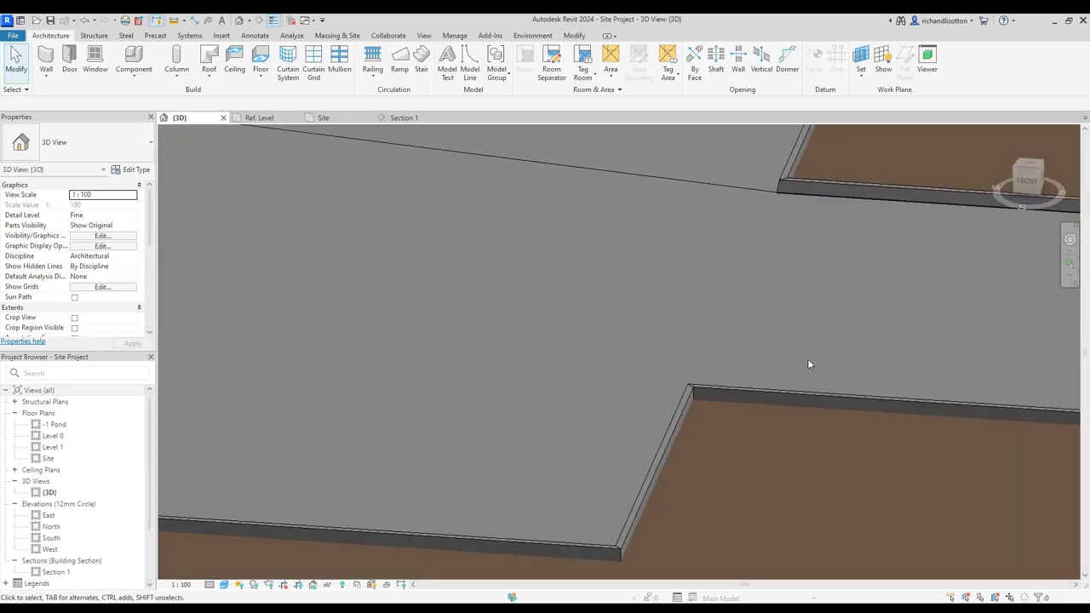
pyautogui.keyDown('shift'); pyautogui.moveTo(769, 384); pyautogui.dragTo(819, 383, button='middle'); pyautogui.keyUp('shift')
pyautogui.scroll(-5, 816, 380)
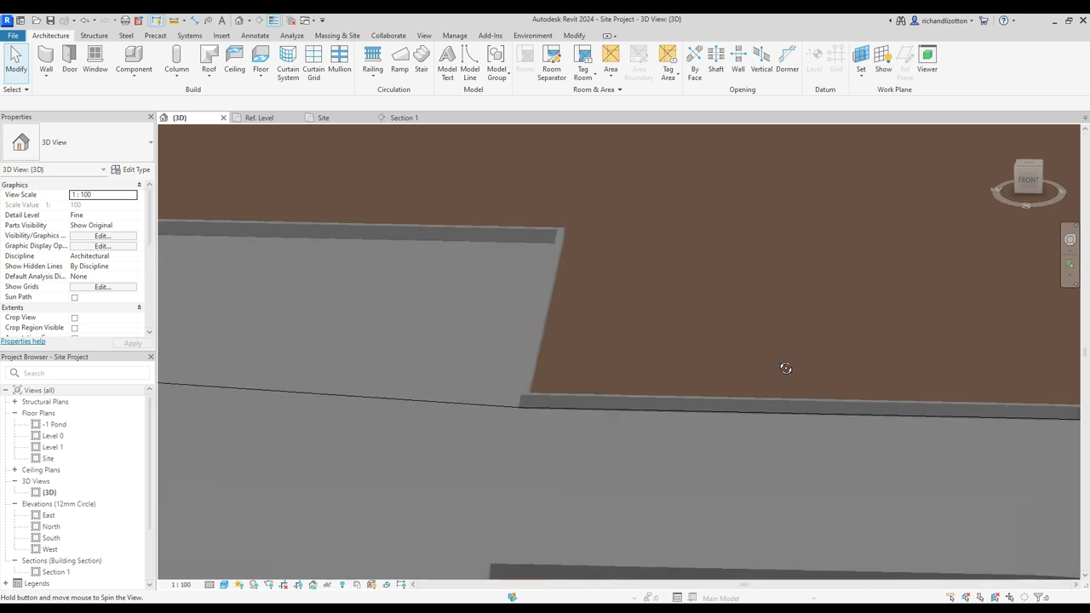
pyautogui.keyDown('shift'); pyautogui.moveTo(706, 277); pyautogui.dragTo(780, 365, button='middle'); pyautogui.keyUp('shift')
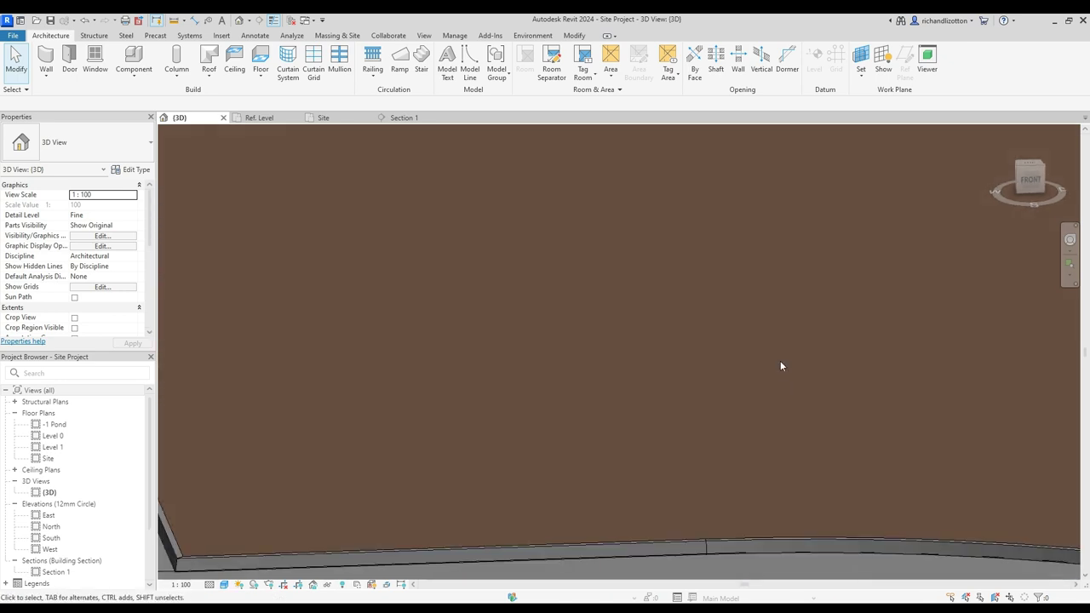
pyautogui.scroll(-3, 777, 363)
pyautogui.keyDown('shift'); pyautogui.moveTo(626, 514); pyautogui.dragTo(472, 431, button='middle'); pyautogui.keyUp('shift')
pyautogui.keyDown('shift'); pyautogui.moveTo(788, 463); pyautogui.dragTo(757, 421, button='middle'); pyautogui.keyUp('shift')
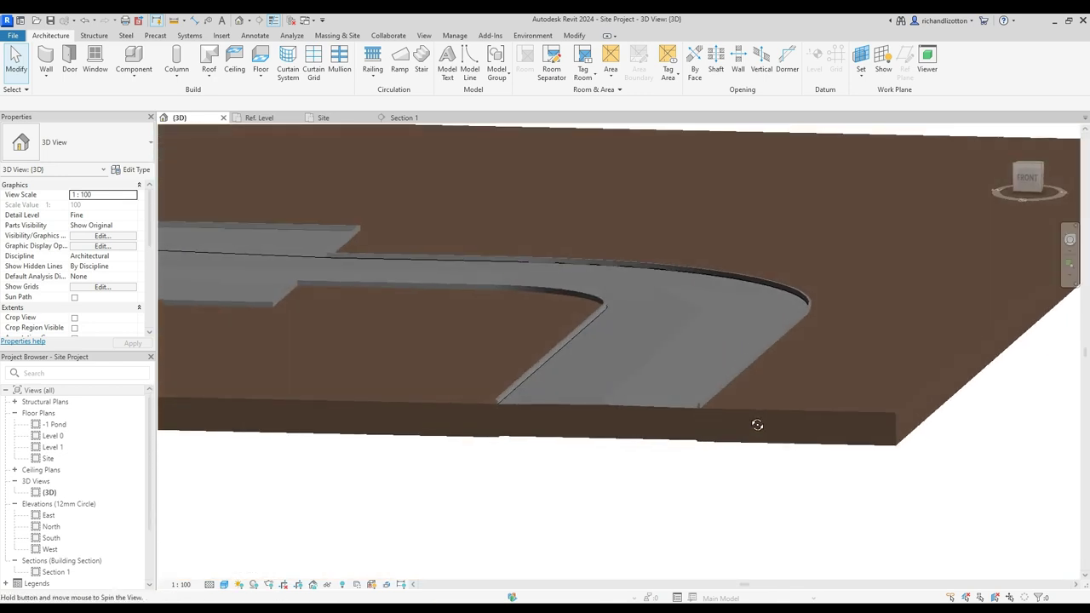